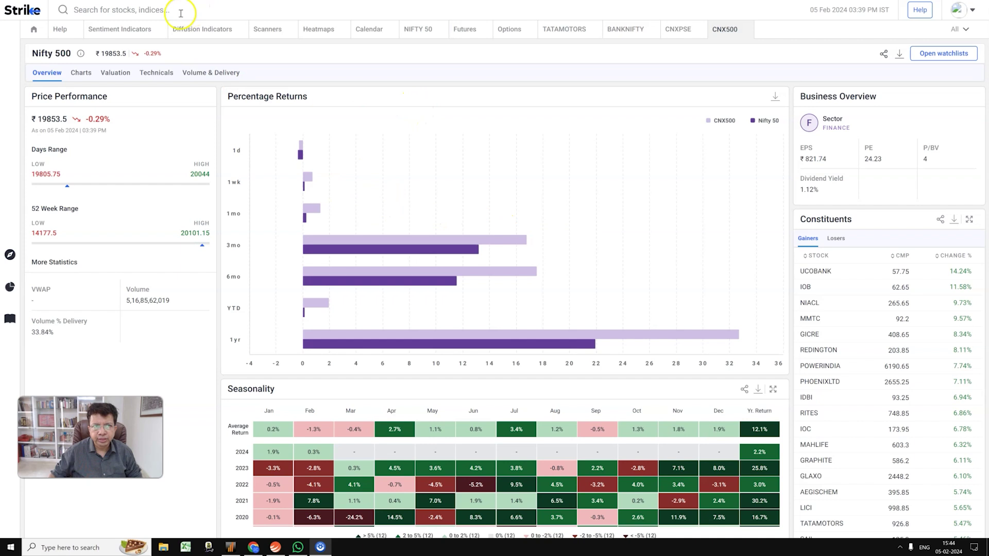
# - Search for Bharat Heavy Electricals and open the BHEL overview page in its own tab
pyautogui.click(130, 10)
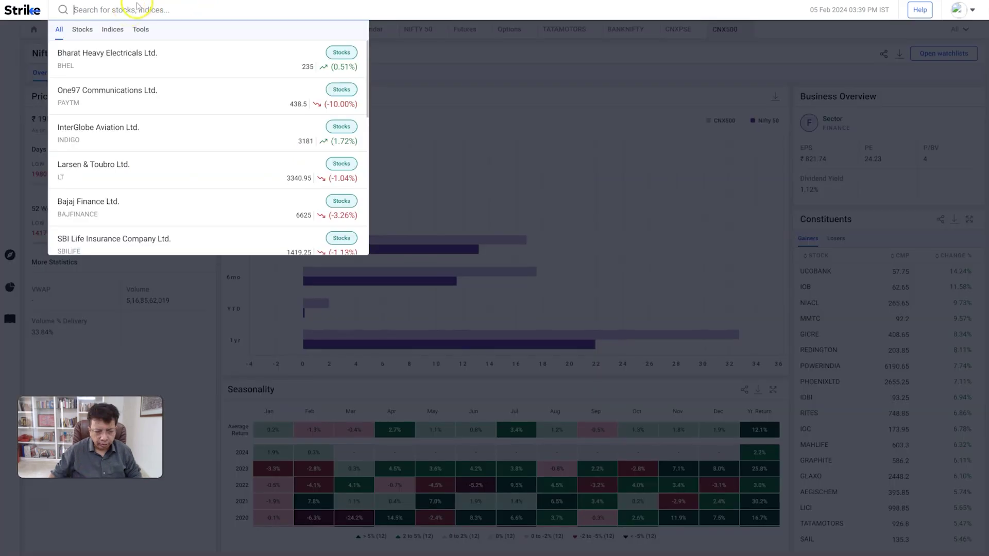
pyautogui.moveTo(125, 59)
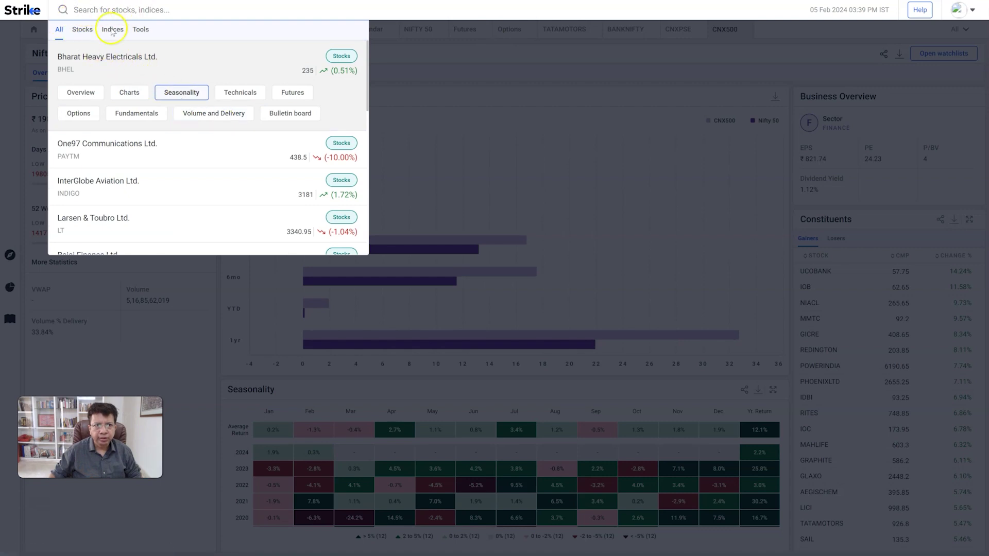
pyautogui.click(80, 93)
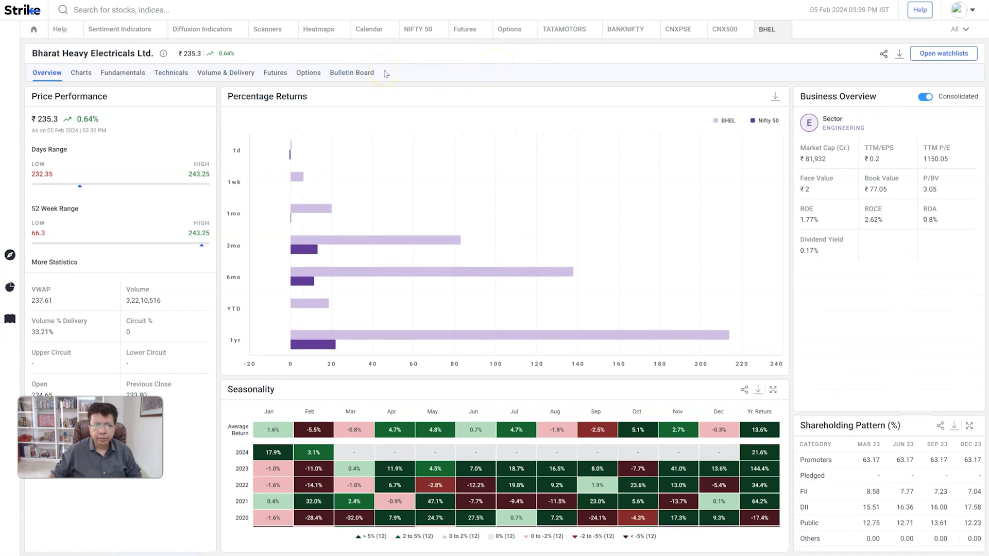
pyautogui.click(176, 204)
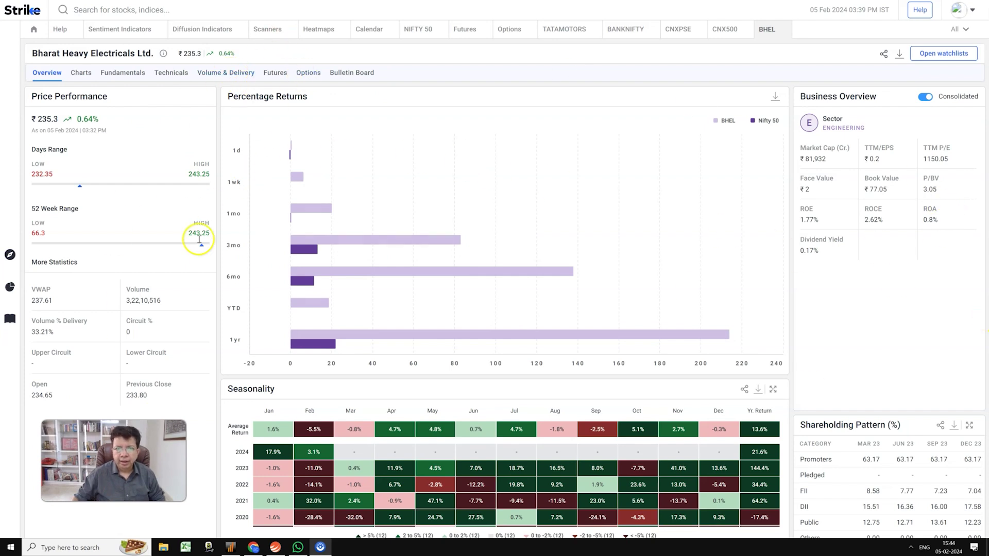
pyautogui.click(773, 390)
pyautogui.click(773, 390)
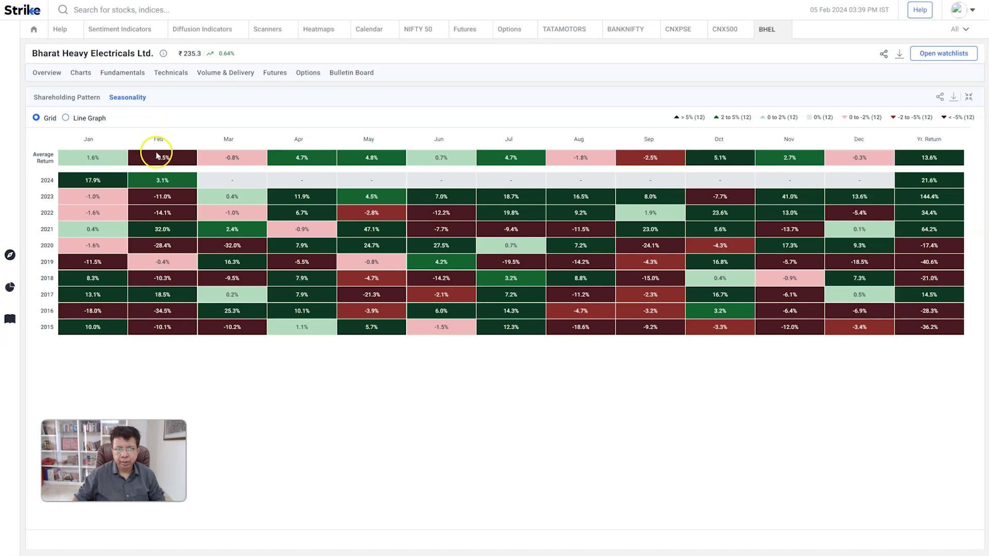
pyautogui.moveTo(158, 158); pyautogui.dragTo(180, 164)
pyautogui.click(189, 248)
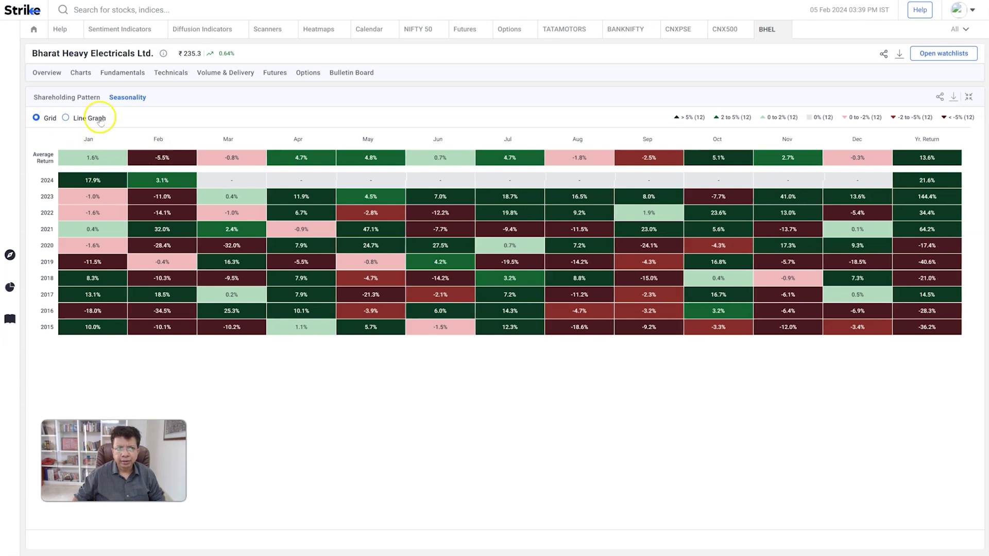
pyautogui.click(85, 118)
pyautogui.moveTo(307, 167)
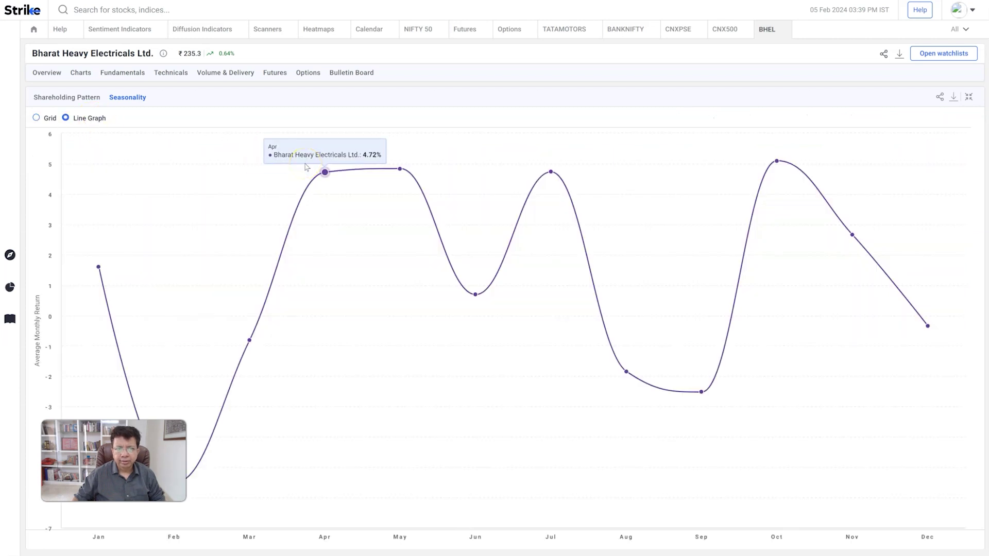
pyautogui.moveTo(174, 484)
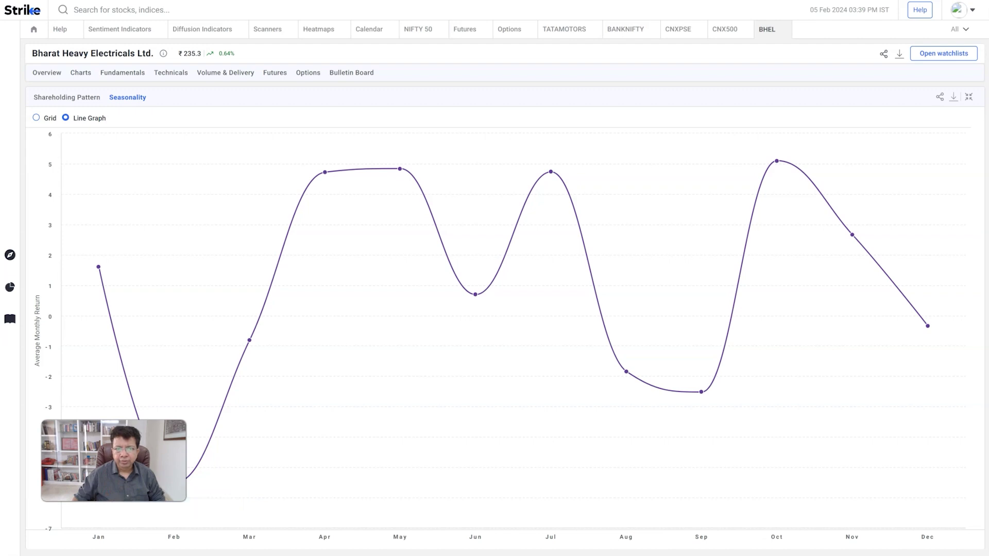
pyautogui.moveTo(248, 336)
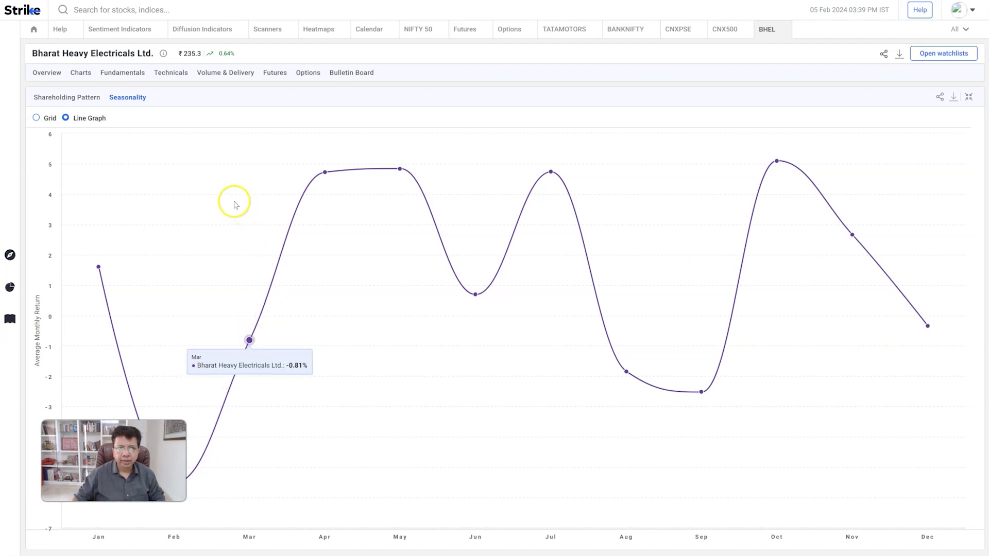
pyautogui.moveTo(153, 322)
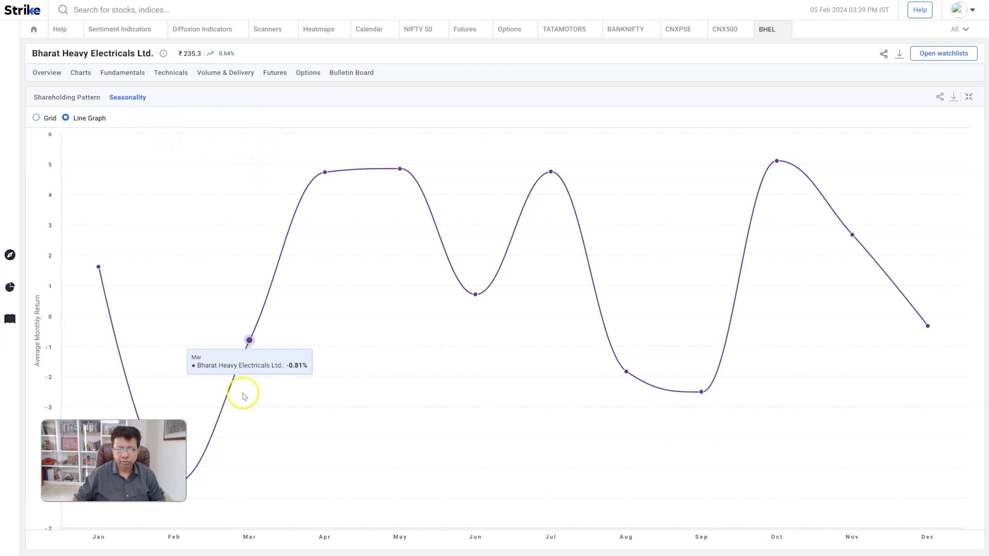
pyautogui.moveTo(194, 470)
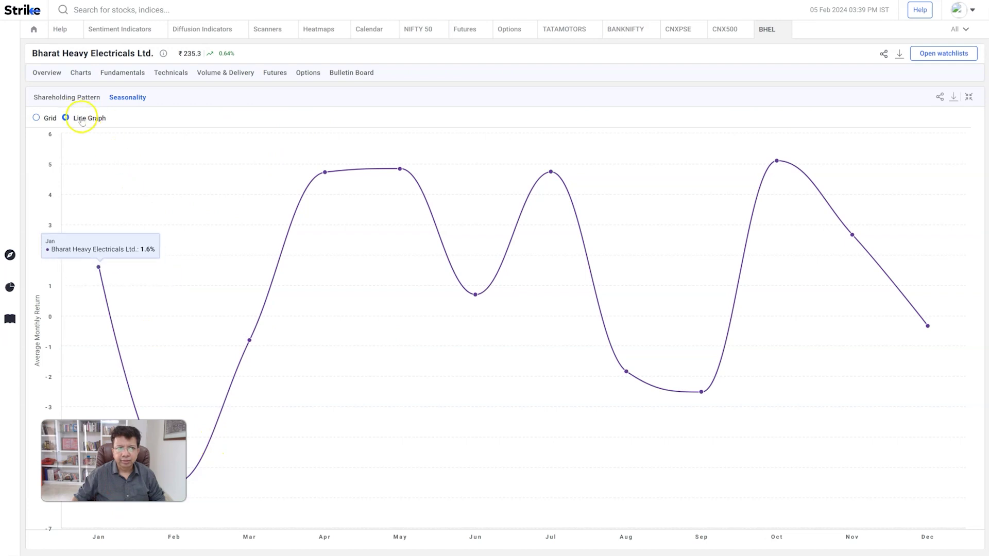
pyautogui.click(971, 97)
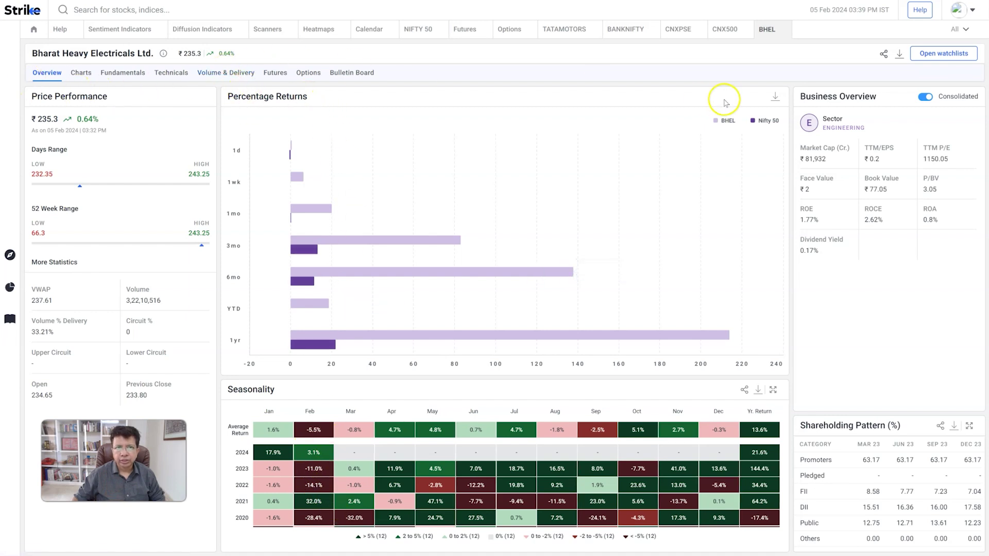
# - Show BHEL's Bulletin Board announcements, headed by the 03 Feb 2024 filings
pyautogui.click(359, 78)
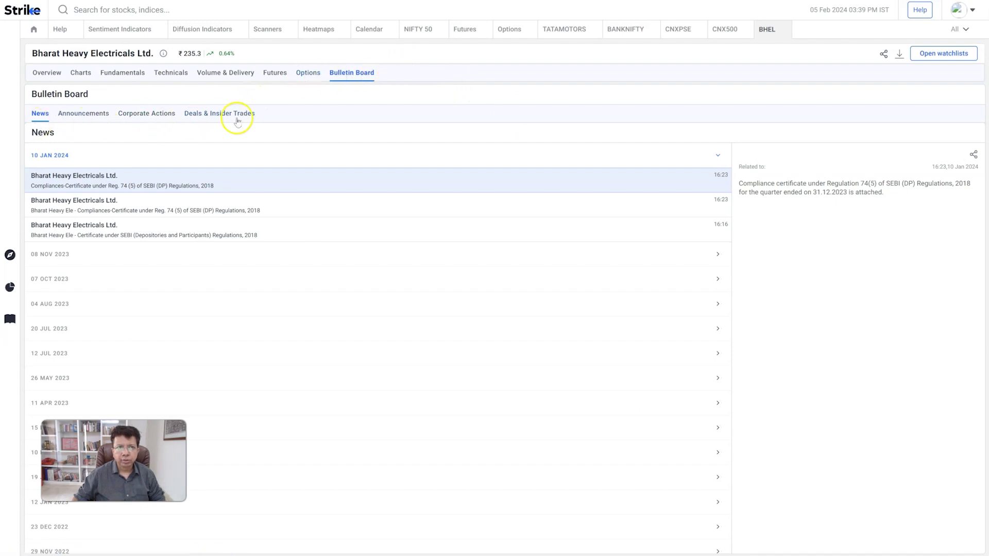
pyautogui.click(102, 113)
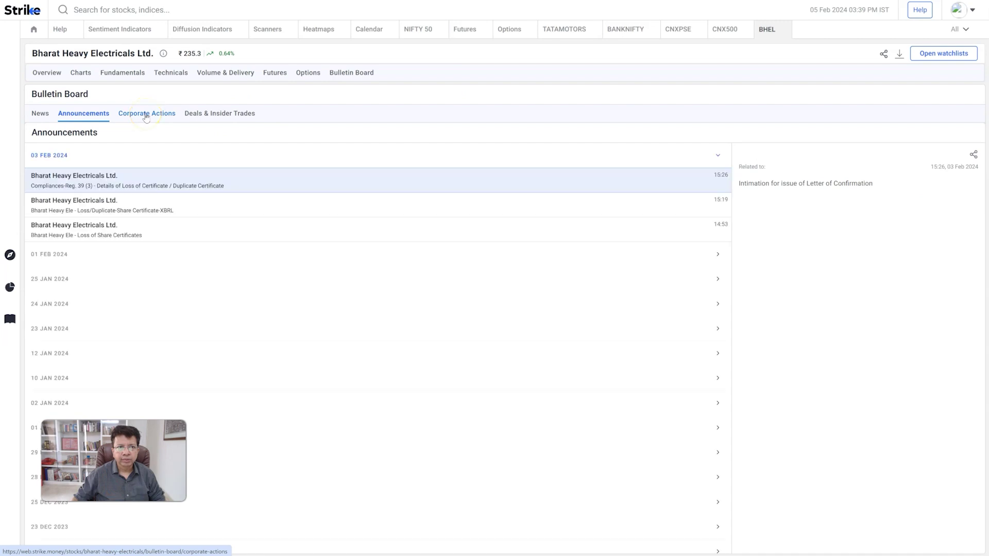
# - Review BHEL's dividend history, then show the 10:2 split of 23 May 2011
pyautogui.click(145, 114)
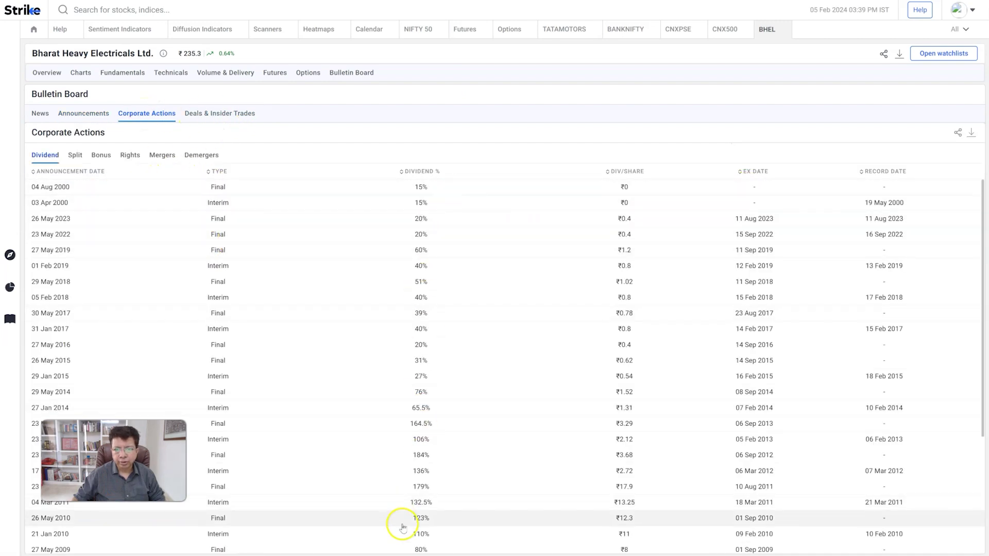
pyautogui.scroll(-4, 415, 506)
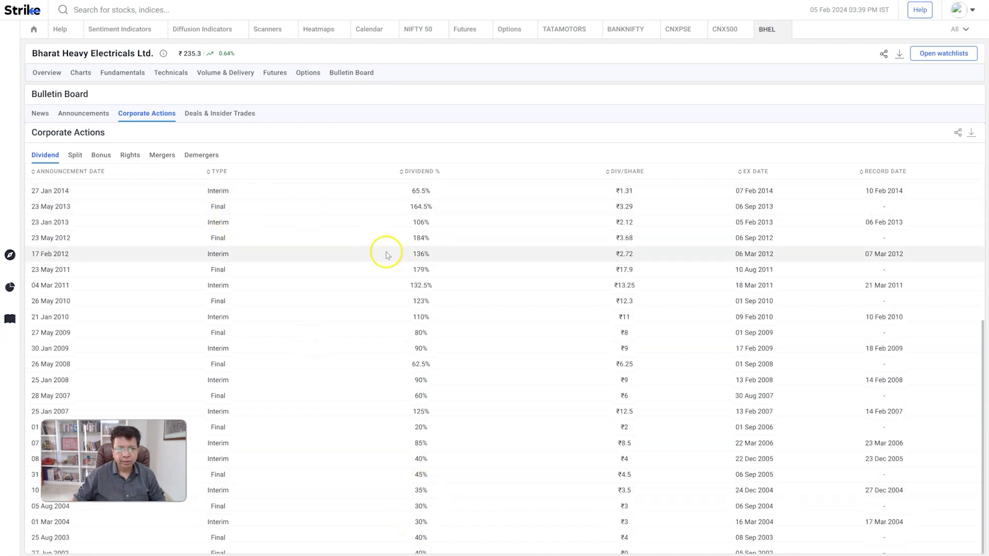
pyautogui.scroll(4, 388, 255)
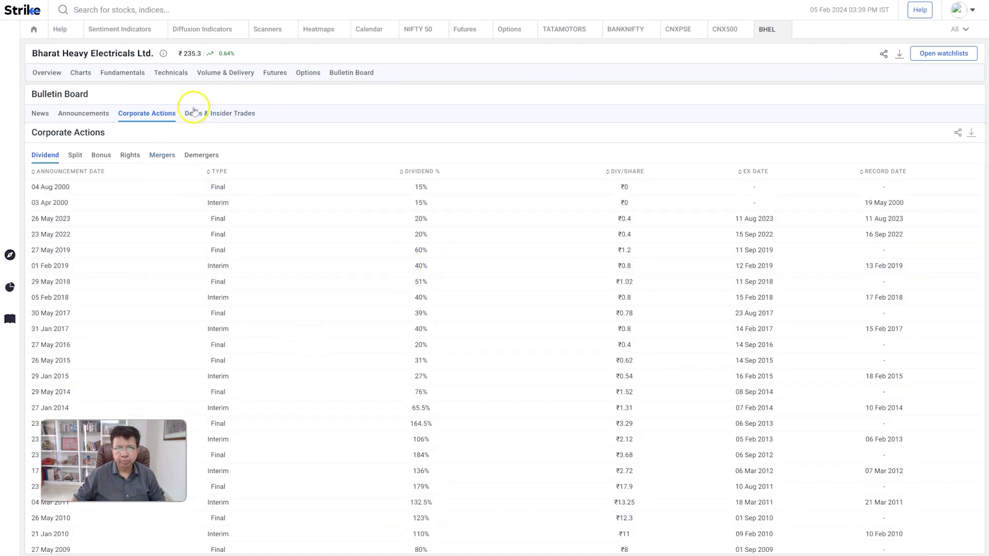
pyautogui.click(75, 155)
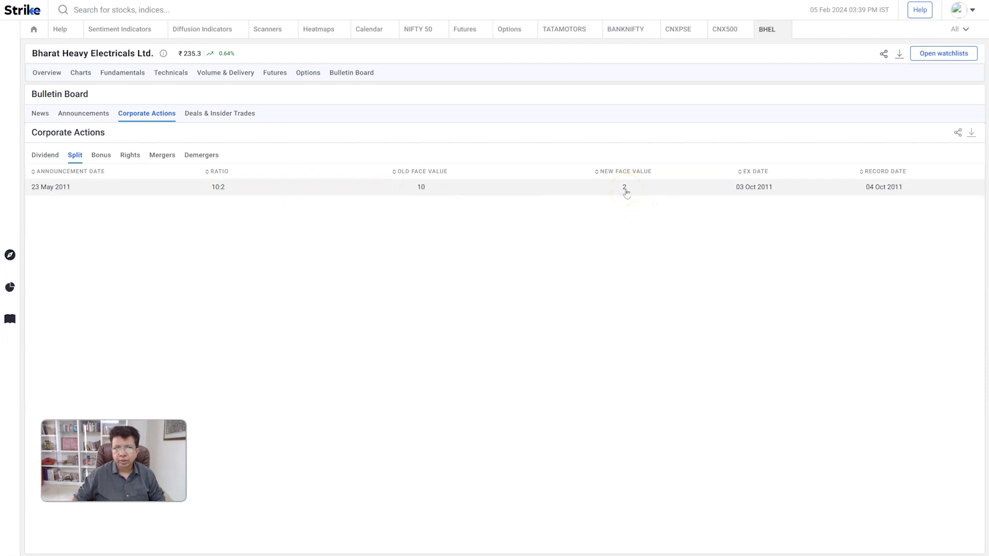
# - Return to BHEL's Overview and highlight the ₹2 face value in Business Overview
pyautogui.click(47, 74)
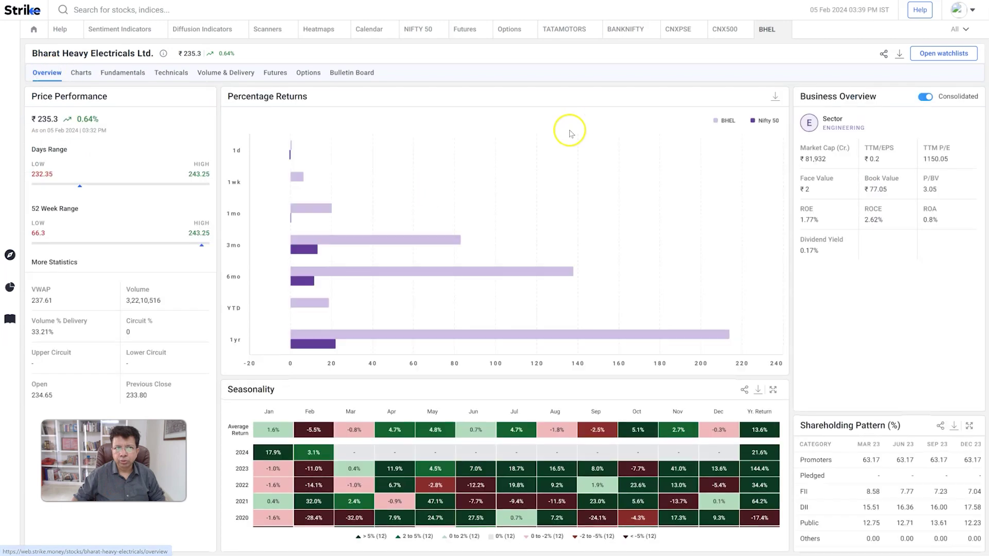
pyautogui.moveTo(823, 178); pyautogui.dragTo(824, 192)
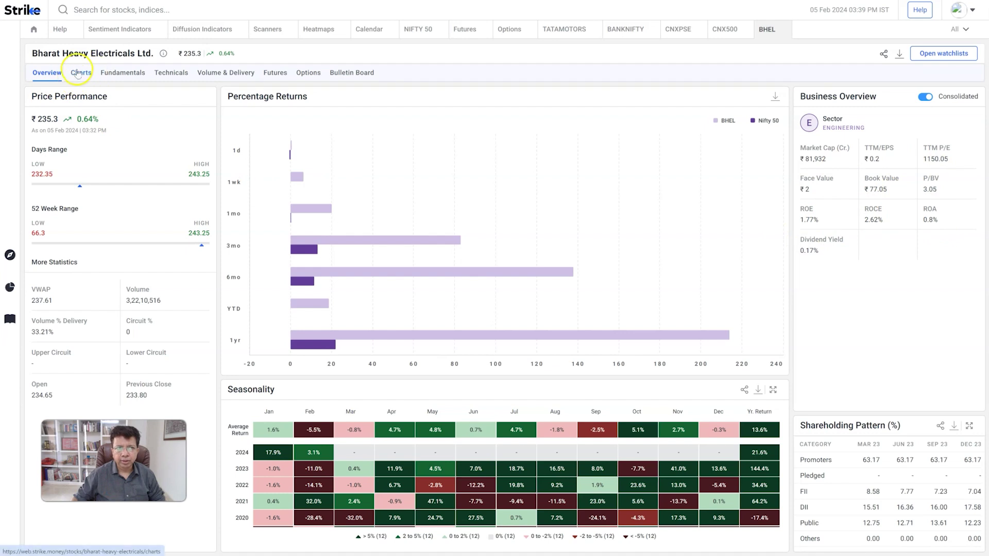
# - Check BHEL's bonus, rights and merger records, then show the Bulk Deals list
pyautogui.click(352, 72)
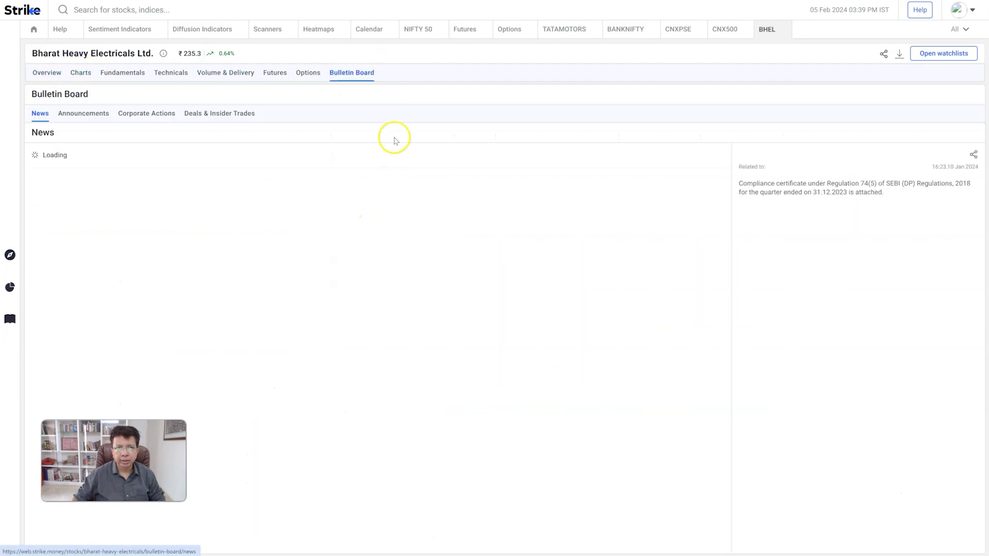
pyautogui.click(147, 114)
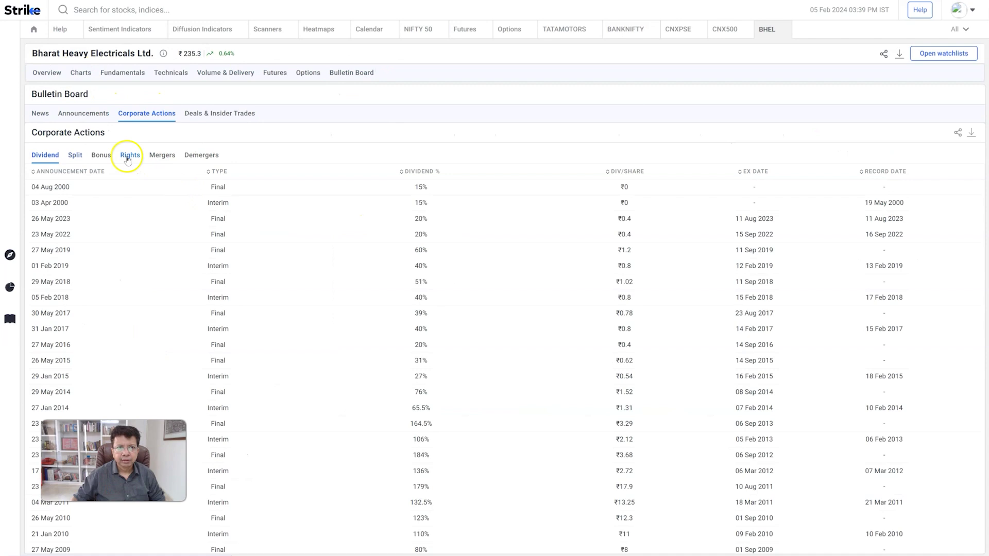
pyautogui.click(109, 155)
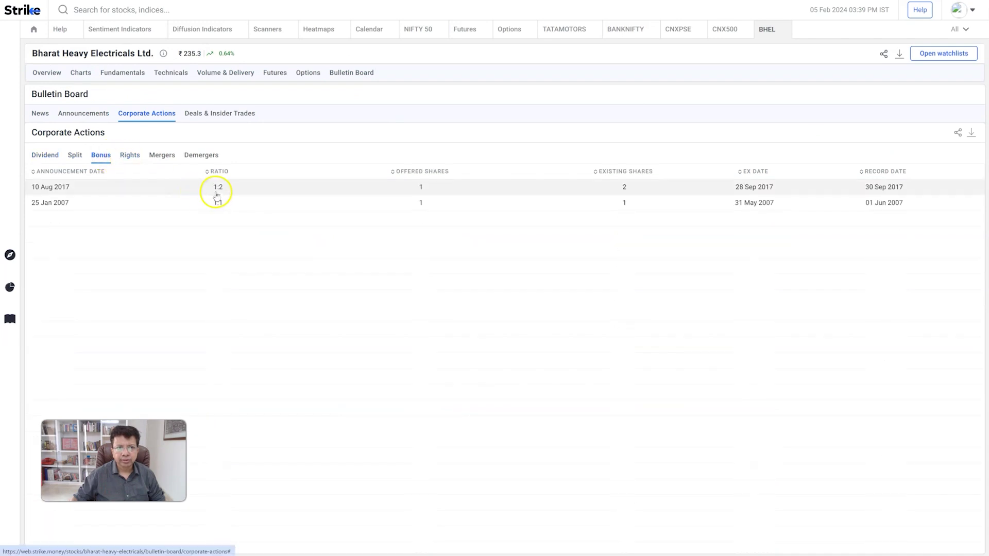
pyautogui.click(131, 155)
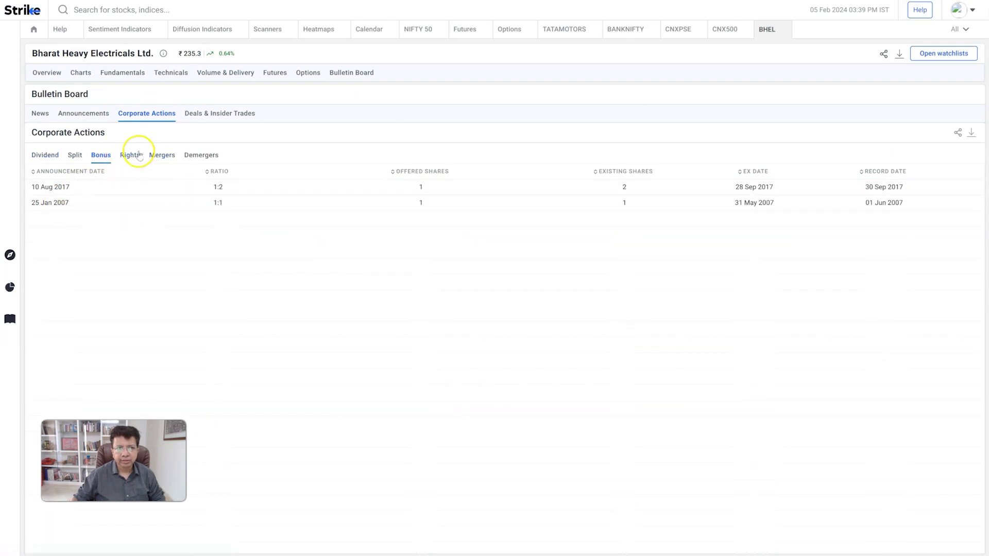
pyautogui.click(160, 159)
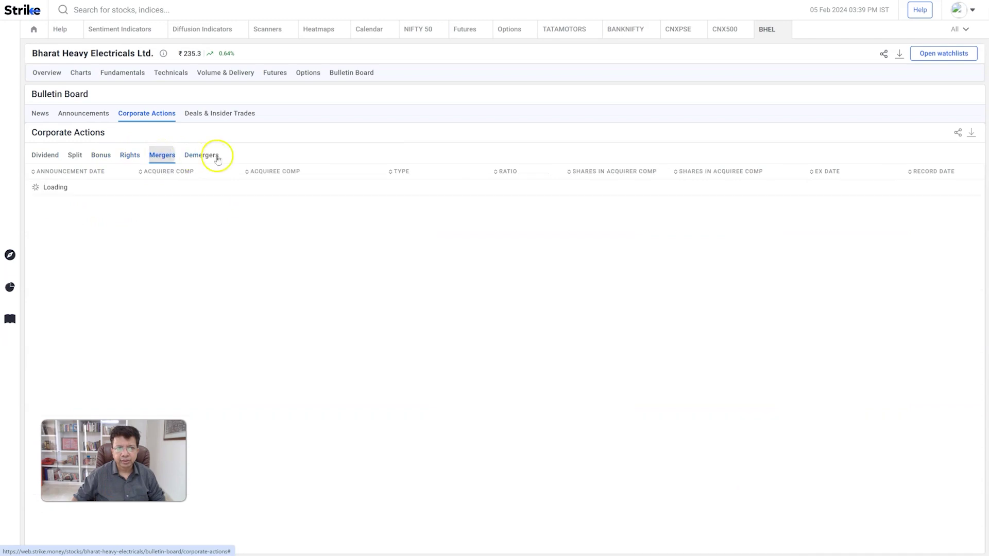
pyautogui.click(201, 114)
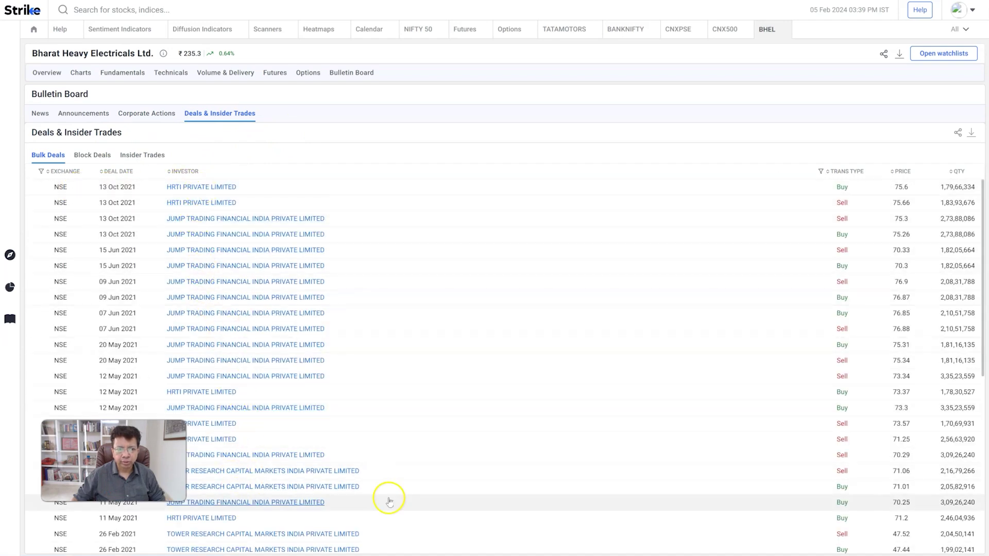
# - Look through bulk and block deals, then list the 07 Jan 2019 promoter insider trade
pyautogui.scroll(-7, 392, 496)
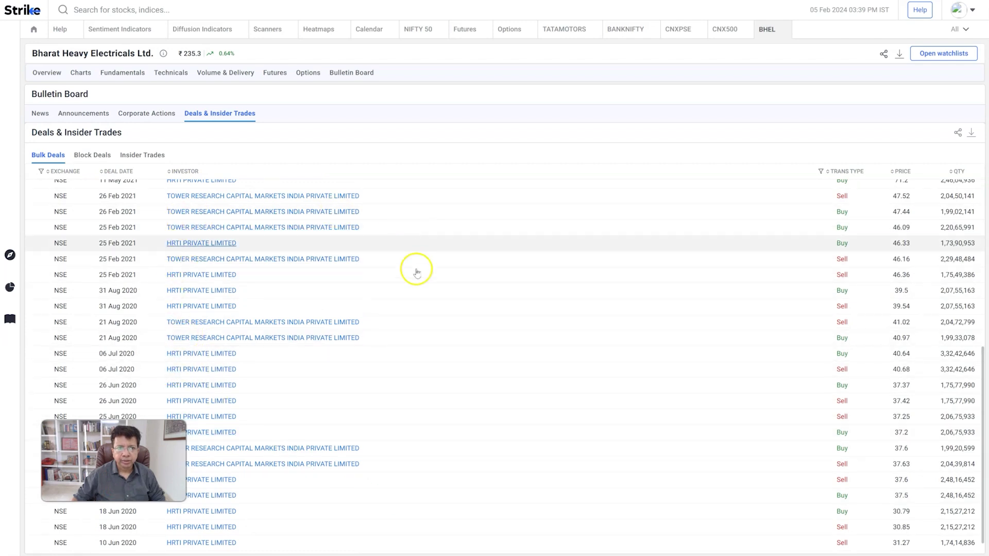
pyautogui.scroll(5, 401, 279)
pyautogui.scroll(3, 399, 280)
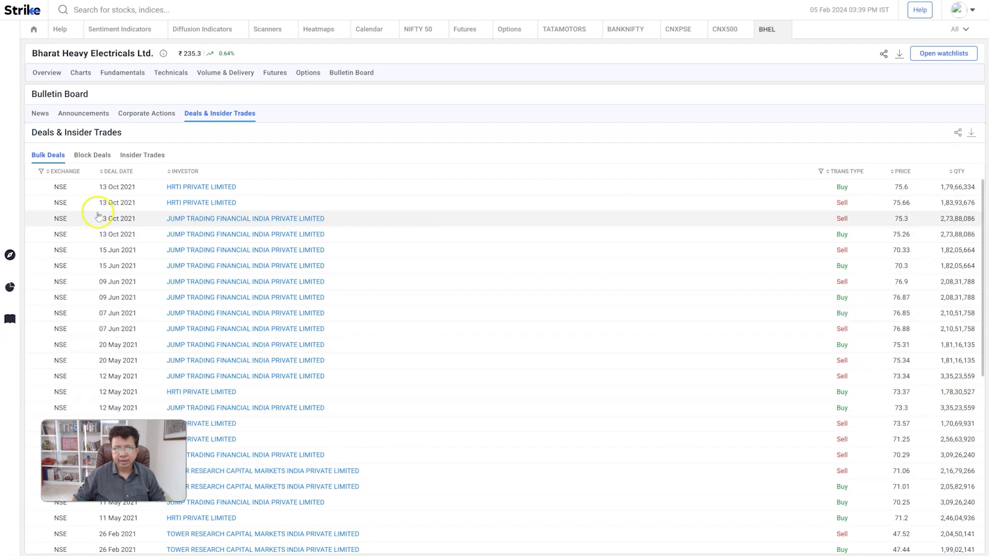
pyautogui.click(85, 157)
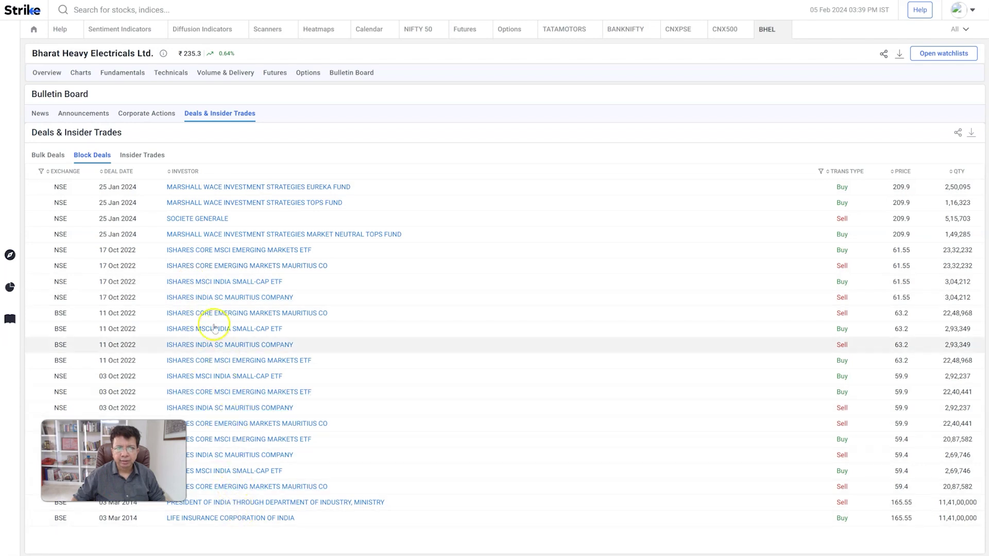
pyautogui.click(135, 157)
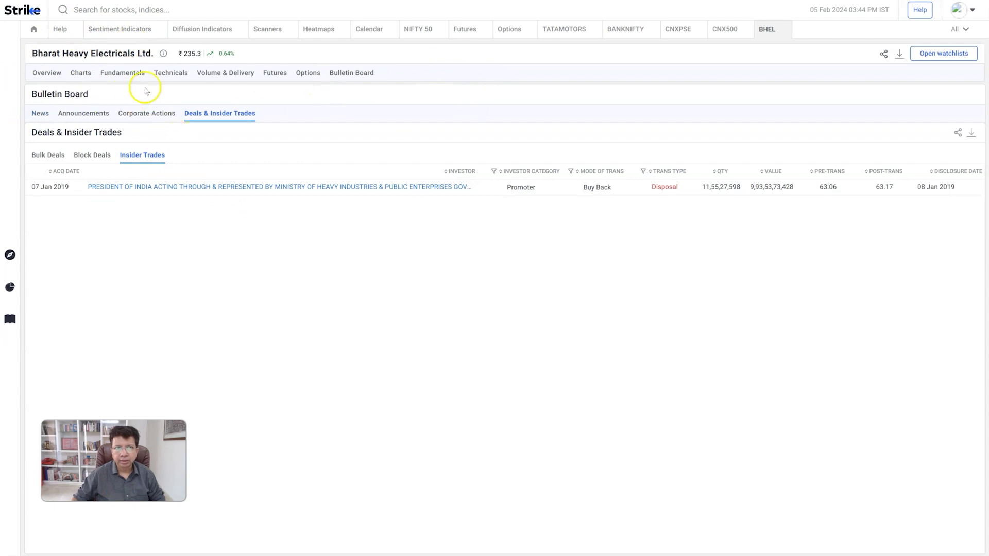
# - Open BHEL's Fundamentals, view the full Valuation chart, and return to the Summary dashboard
pyautogui.click(110, 73)
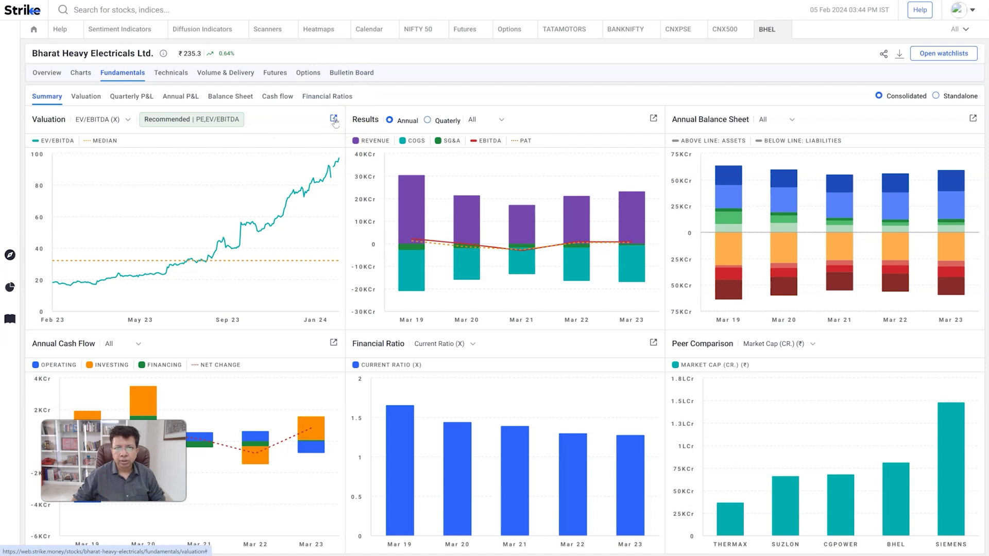
pyautogui.click(333, 120)
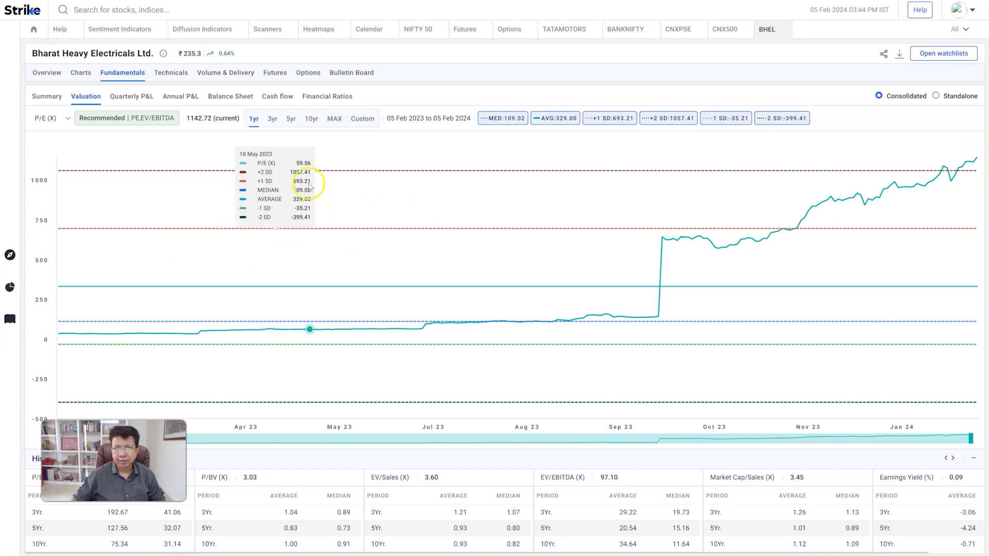
pyautogui.click(46, 97)
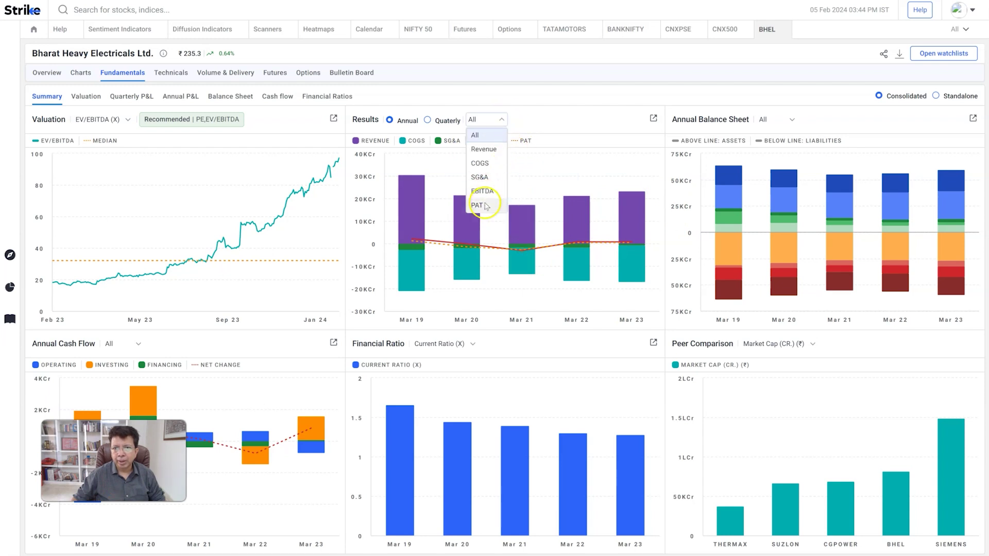
# - Narrow the Results chart to PAT and show the Mar 14–Mar 23 Annual P&L table
pyautogui.click(485, 205)
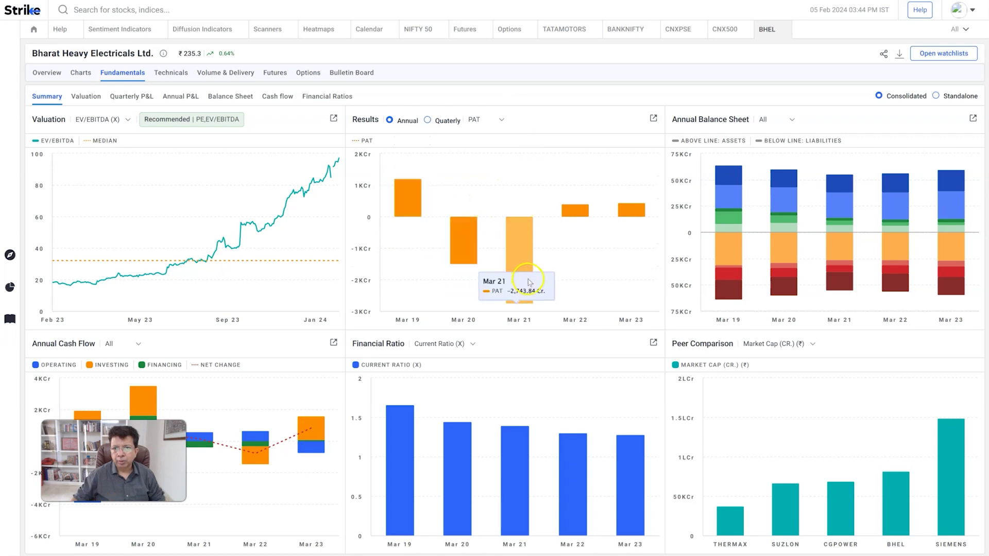
pyautogui.moveTo(565, 229)
pyautogui.moveTo(633, 220)
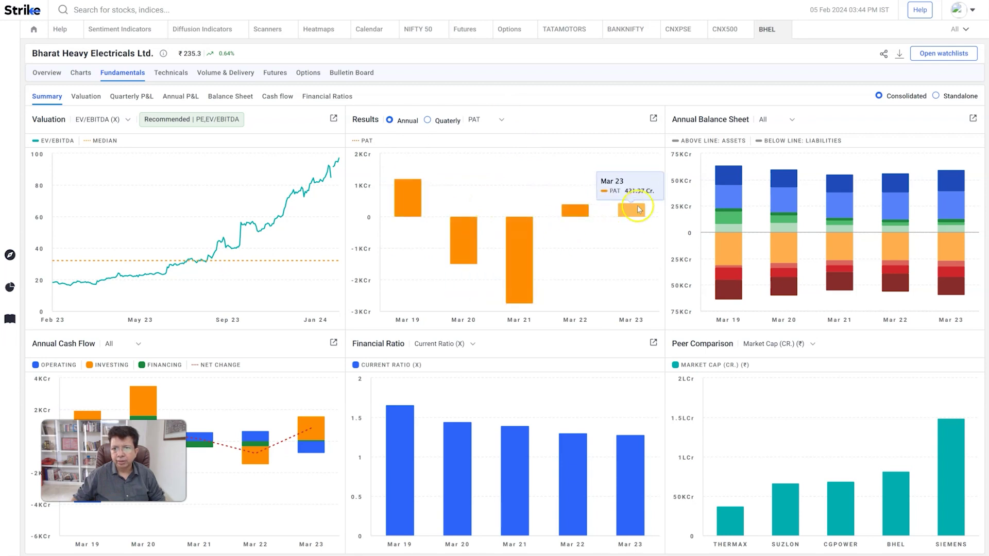
pyautogui.click(652, 120)
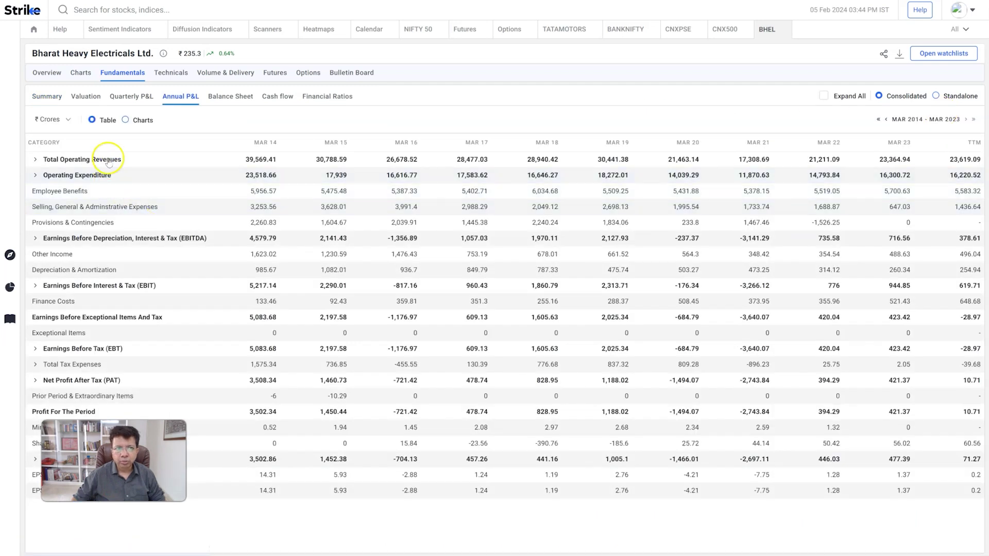
# - Chart annual P&L as PAT and EBT bars, dropping Total Operating Revenues
pyautogui.click(143, 120)
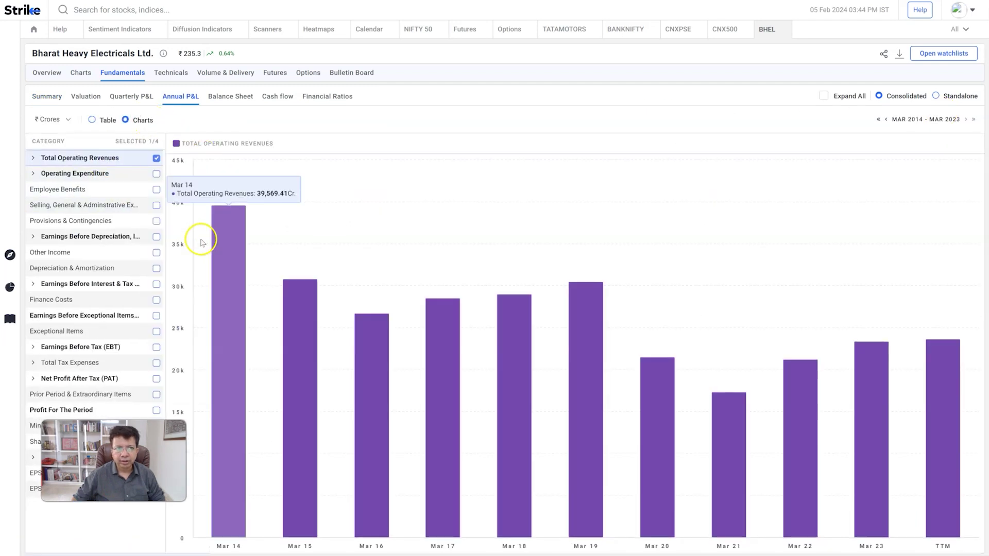
pyautogui.click(162, 205)
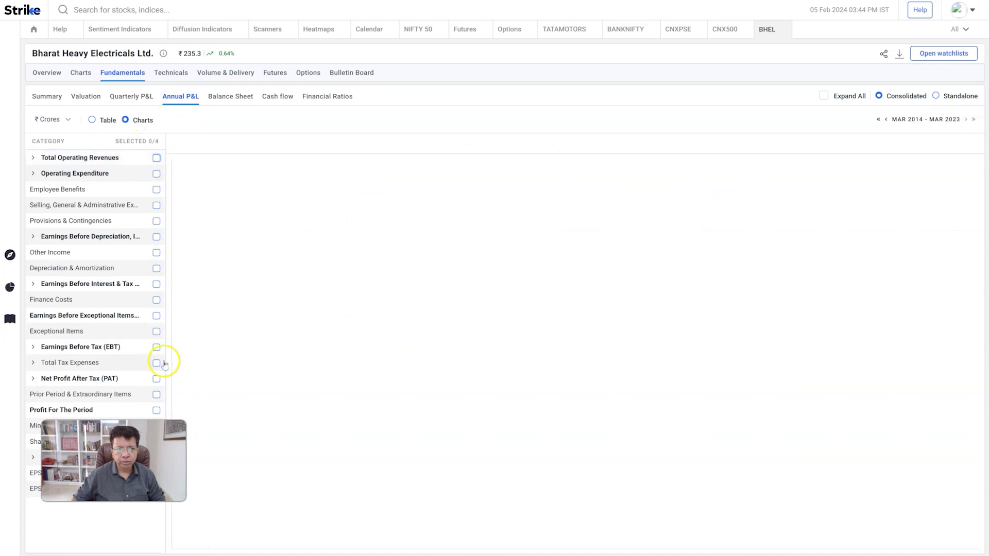
pyautogui.click(156, 379)
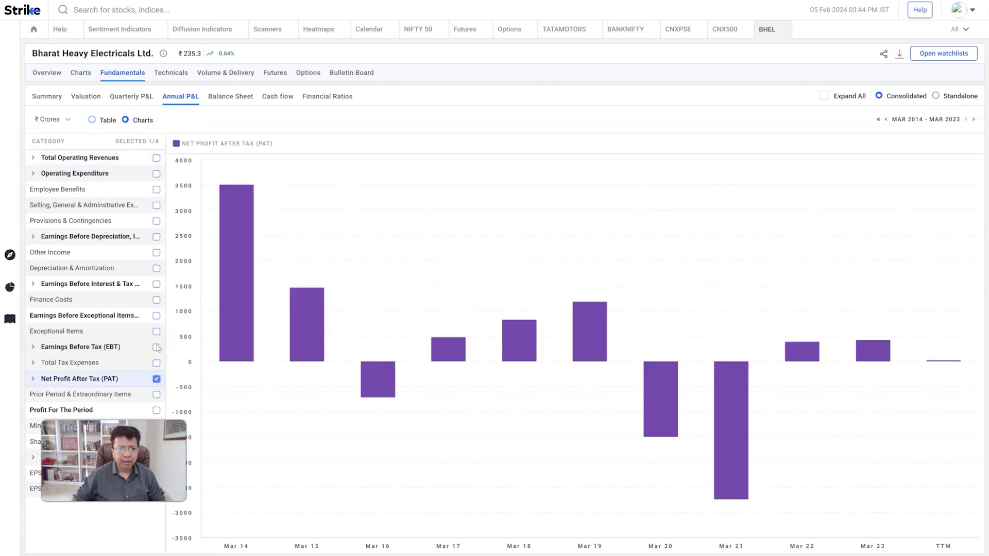
pyautogui.click(156, 348)
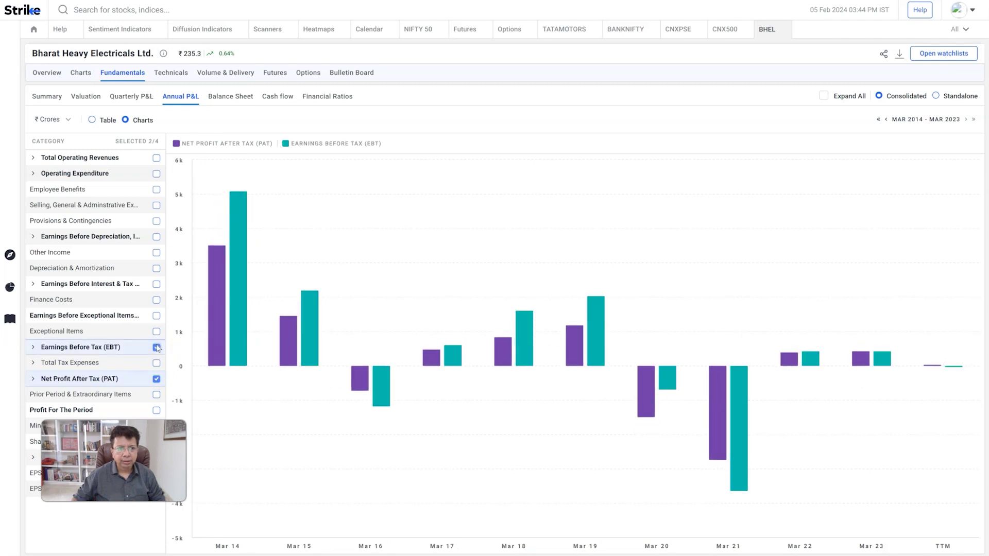
pyautogui.moveTo(241, 216)
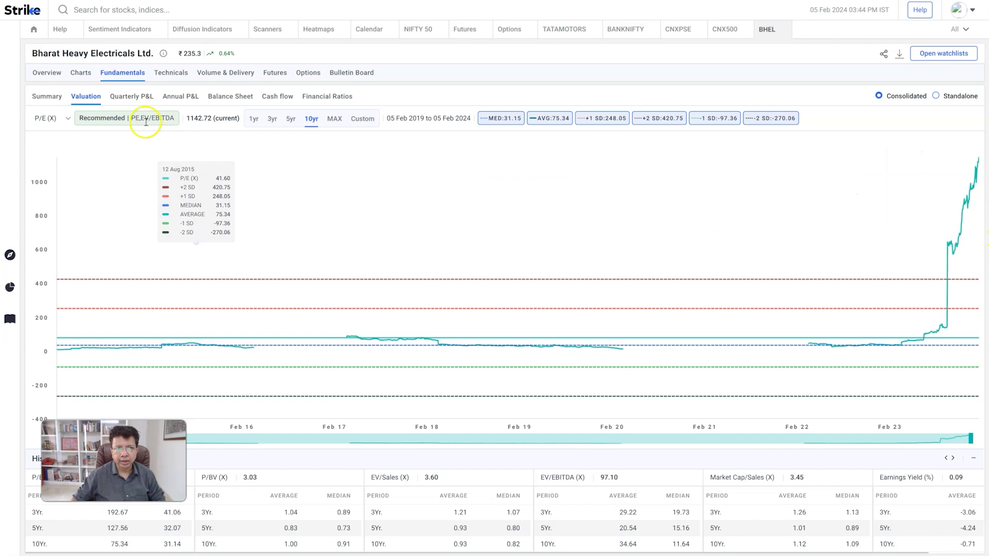
# - Switch the 10yr valuation chart from P/E to EV/EBITDA (median 11.65, average 34.64)
pyautogui.click(67, 120)
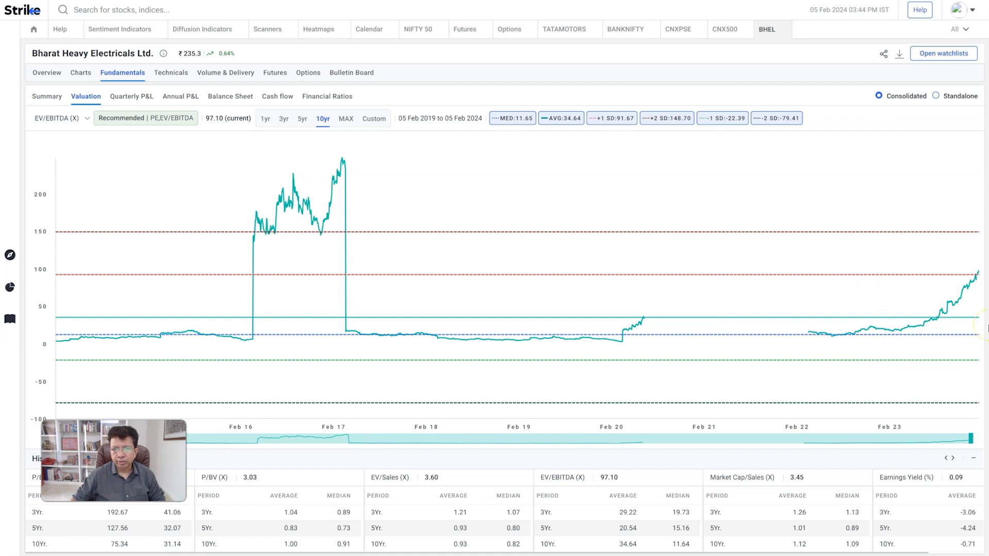
pyautogui.click(88, 119)
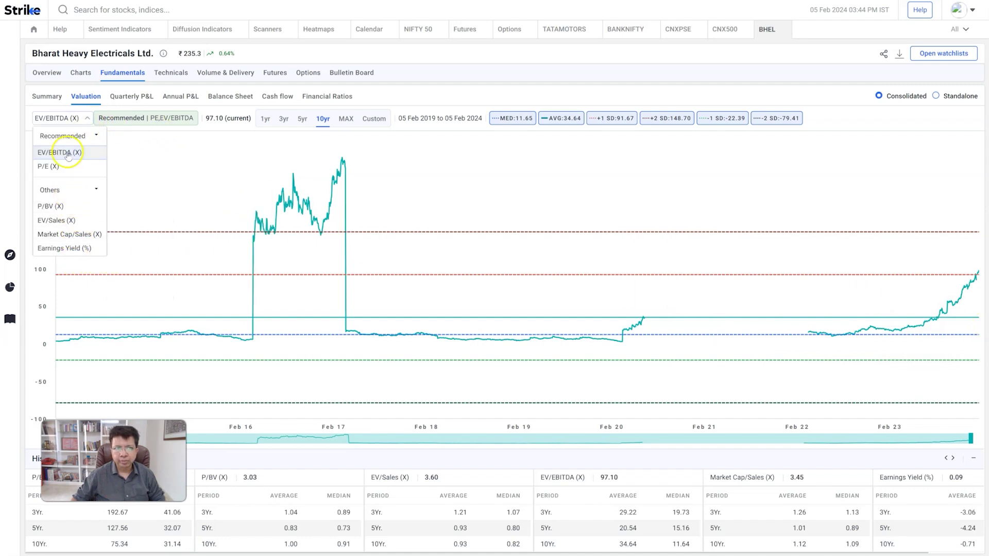
# - Chart BHEL's P/BV (X) ratio on the 10-year valuation chart, then bring back the ratio list
pyautogui.click(57, 208)
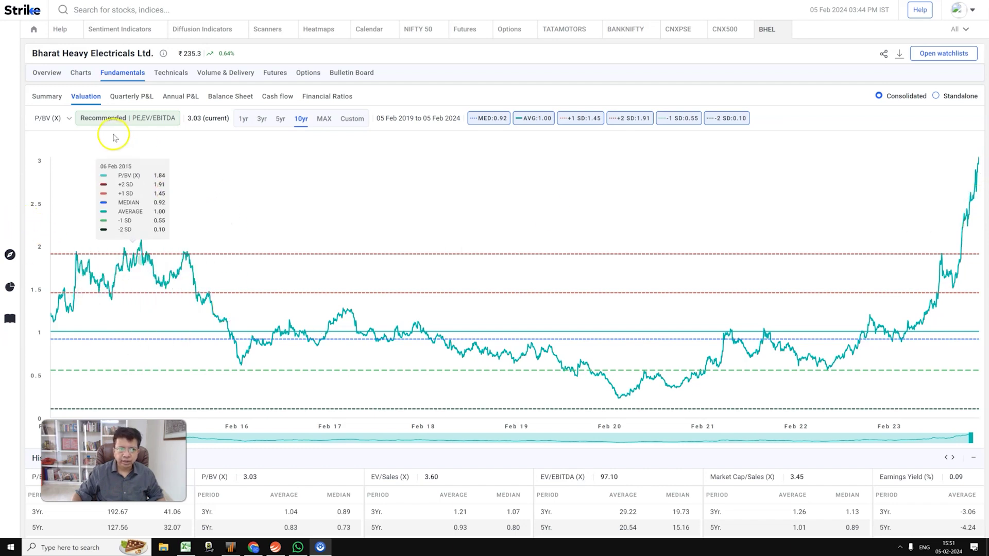
pyautogui.click(67, 118)
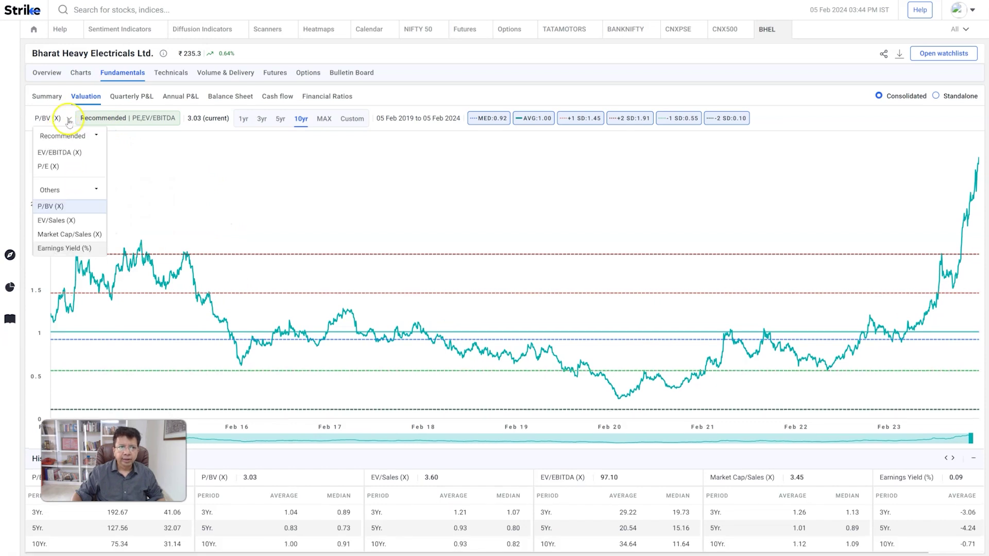
pyautogui.click(67, 118)
pyautogui.click(67, 118)
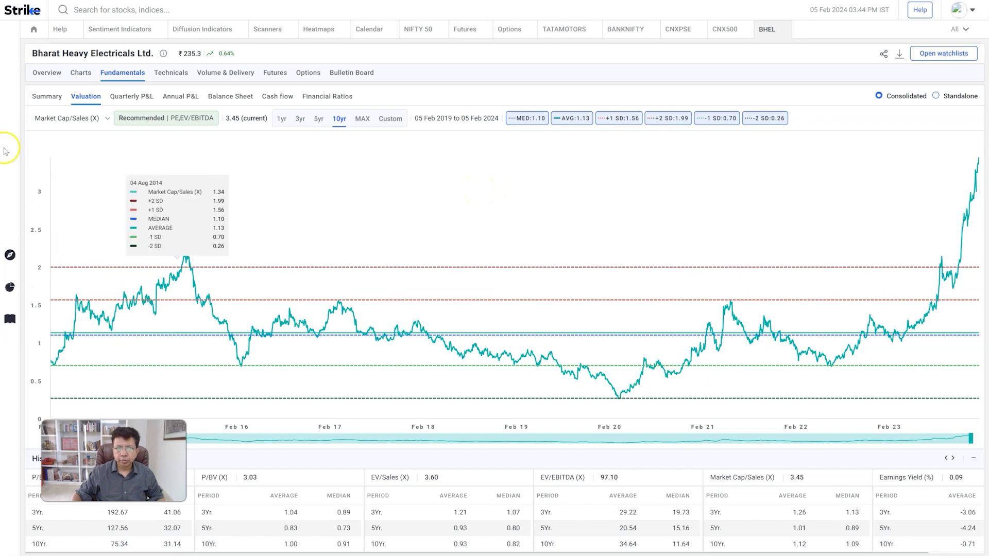
# - Plot Earnings Yield (%) on the 10yr Valuation chart and check its mid-2020 value
pyautogui.click(95, 118)
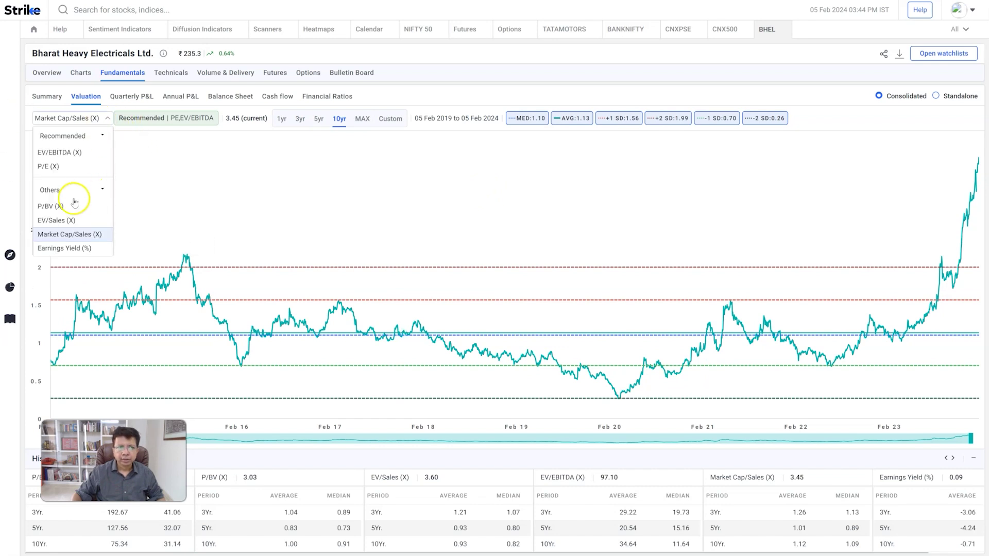
pyautogui.click(65, 249)
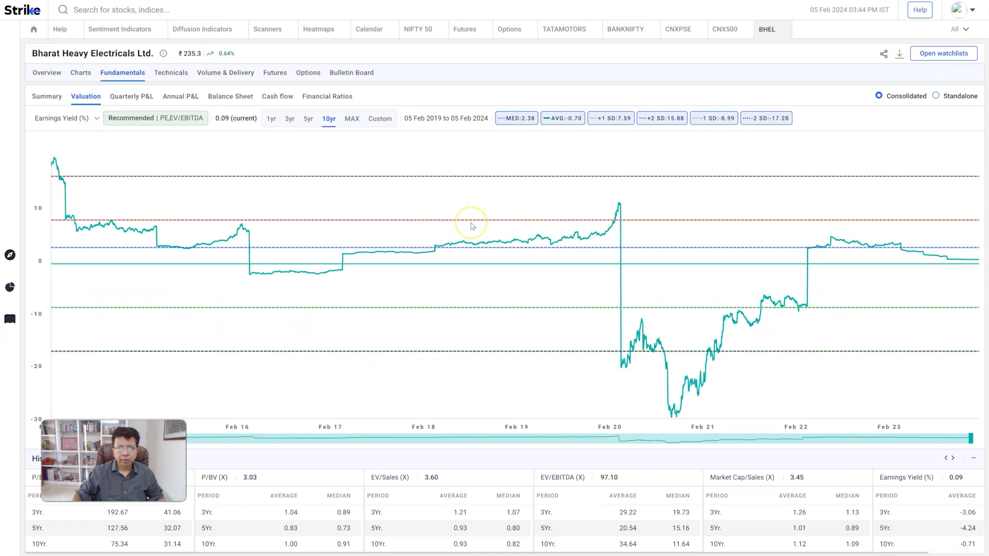
pyautogui.moveTo(585, 215)
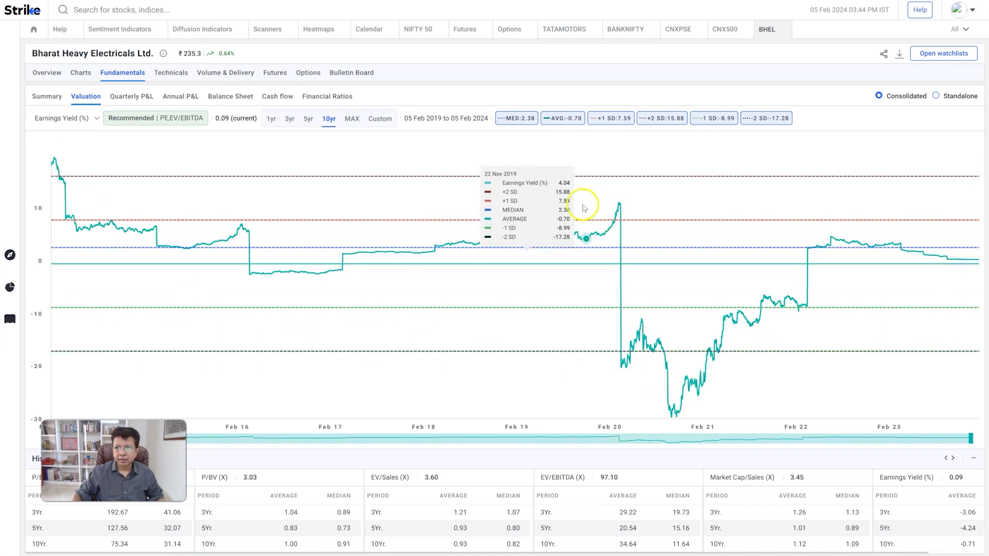
pyautogui.click(639, 154)
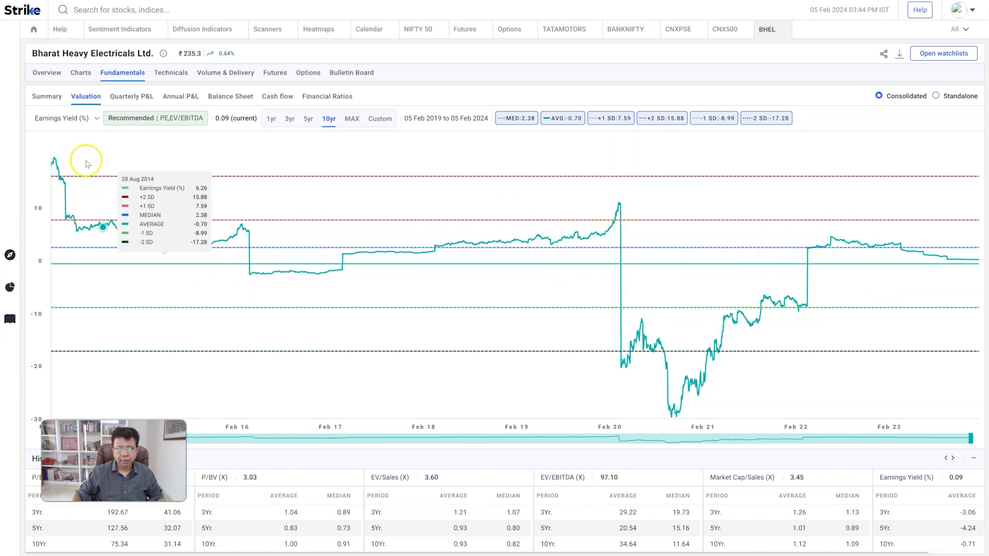
pyautogui.click(83, 120)
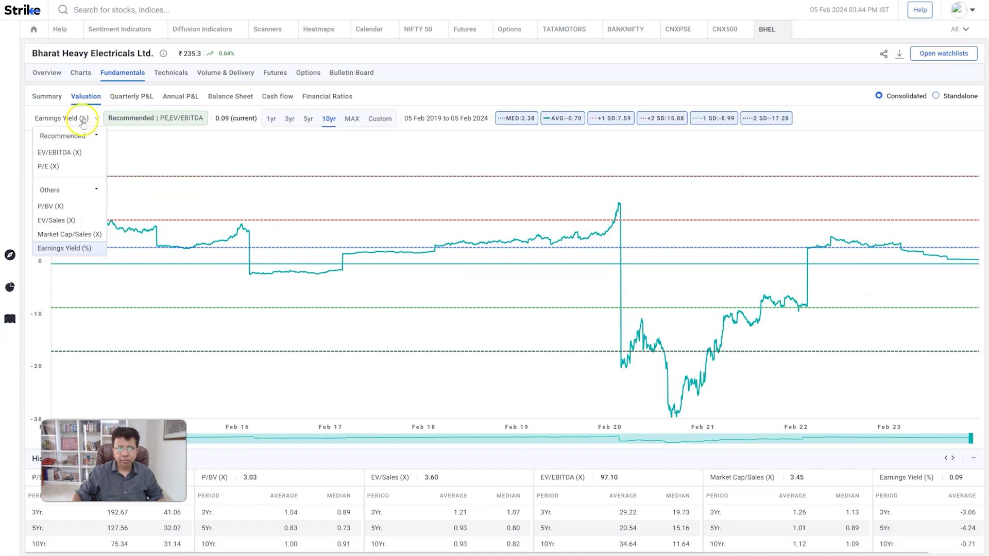
pyautogui.click(59, 153)
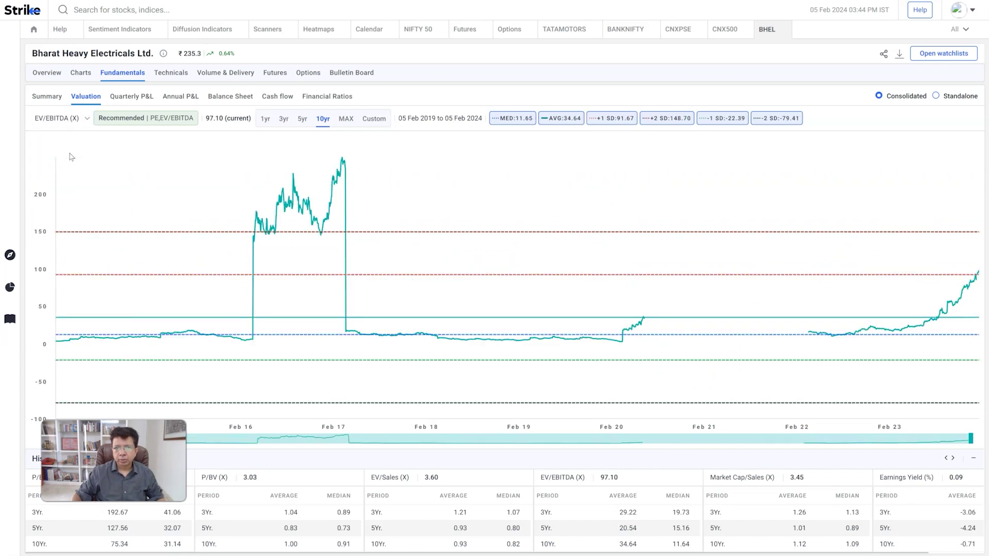
pyautogui.click(88, 120)
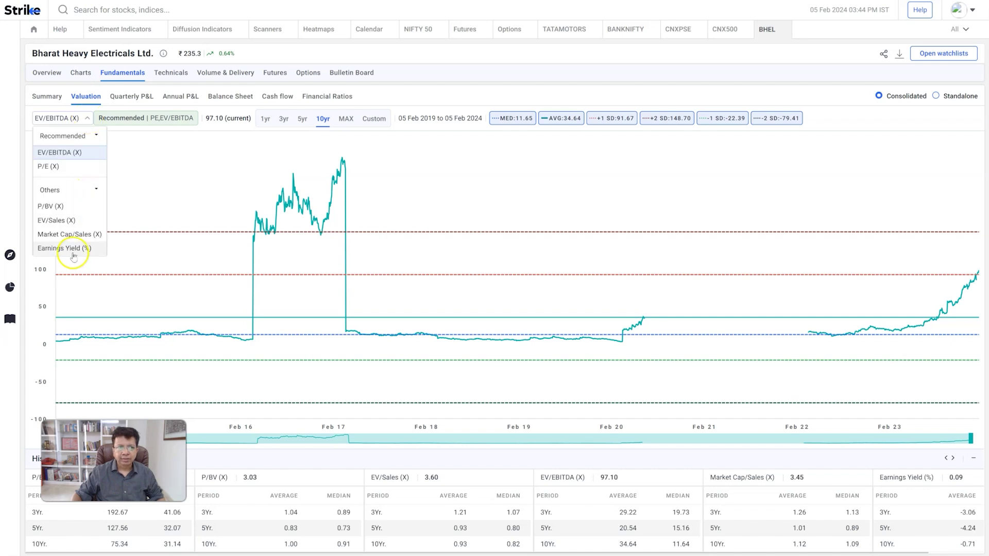
pyautogui.press('Return')
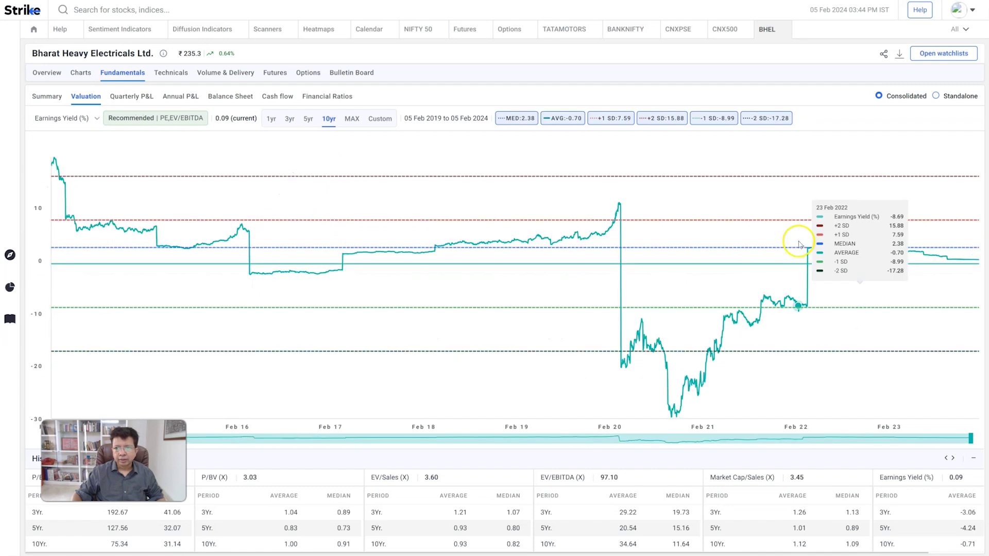